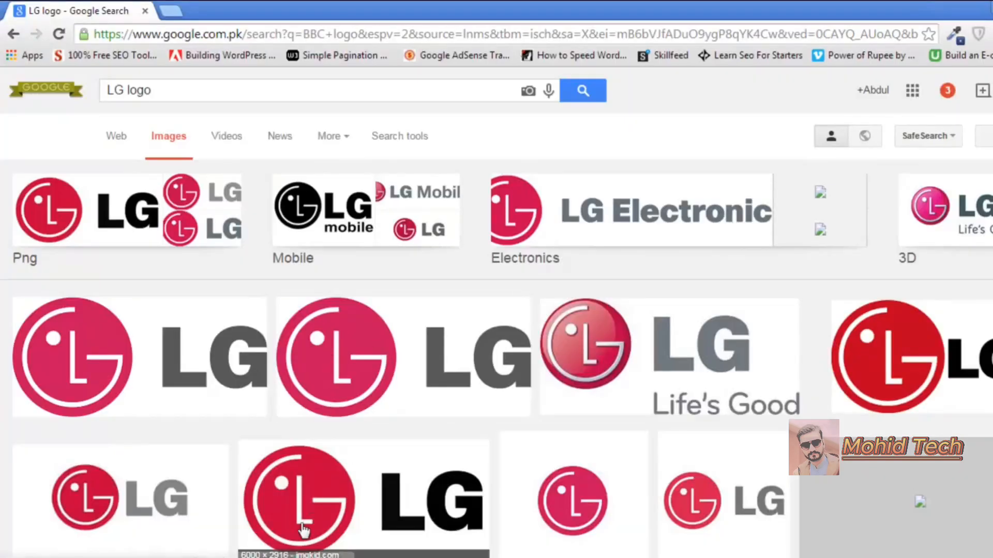
Switch from the LG logo image results to the CorelDRAW document.
key(alt+Tab)
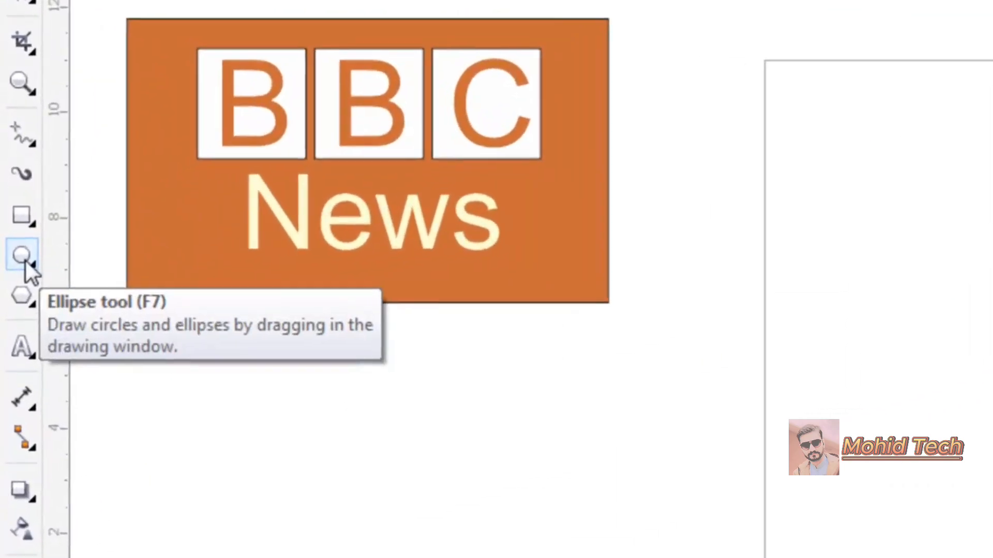
Draw a large circle, centre it on the page and fill it pink.
click(26, 257)
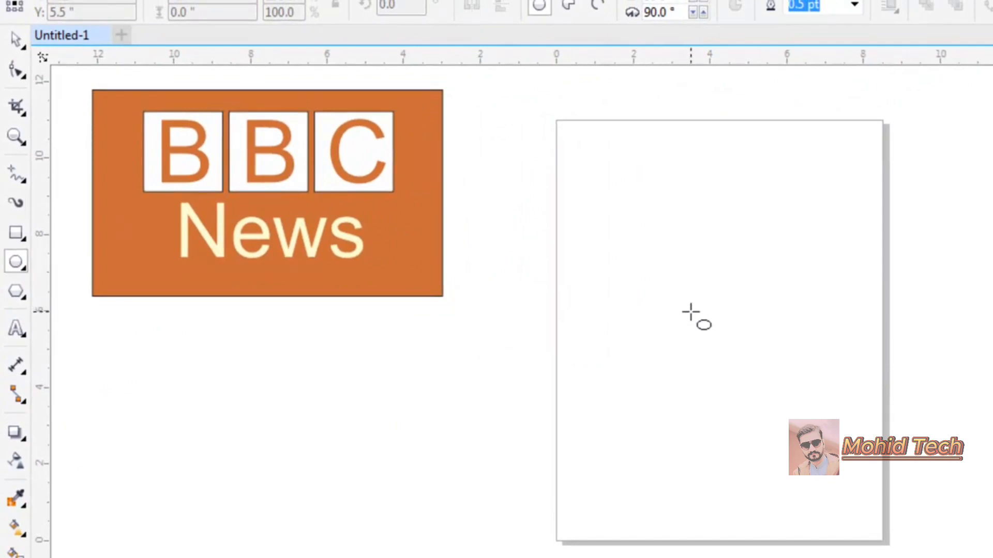
mouse_move(651, 272)
mouse_down()
mouse_move(822, 403)
mouse_move(880, 467)
mouse_move(923, 487)
mouse_move(765, 338)
mouse_move(982, 496)
mouse_move(964, 488)
mouse_up()
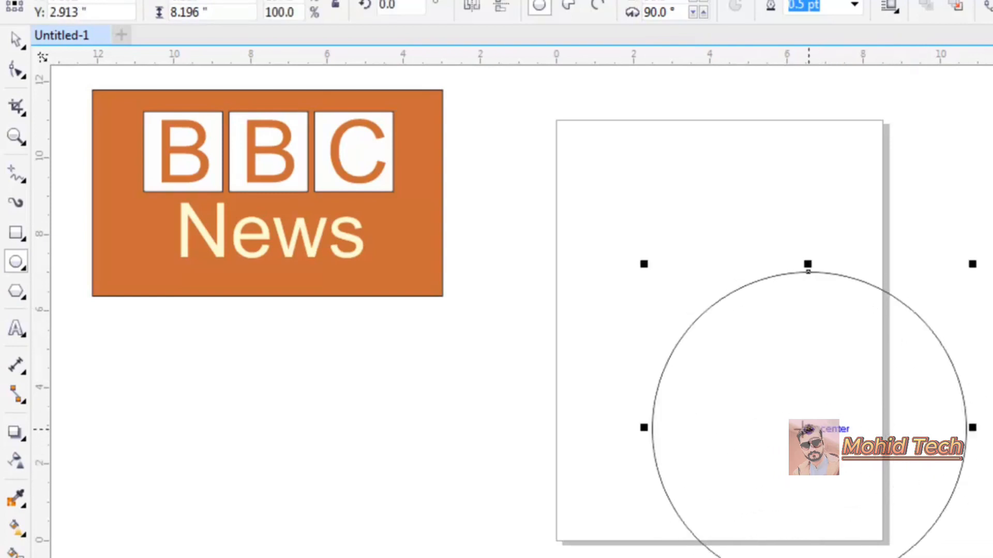
drag(808, 427, 717, 311)
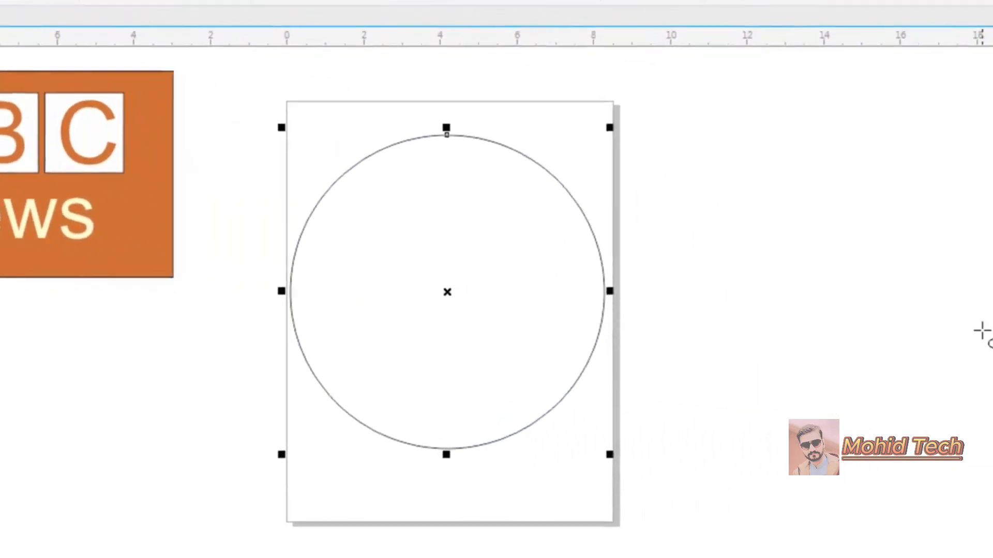
click(984, 557)
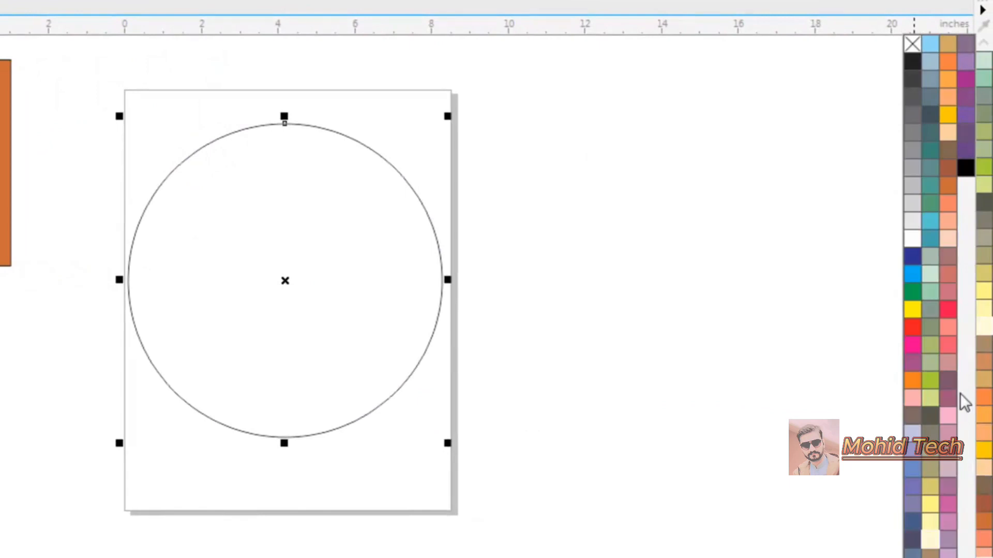
click(912, 345)
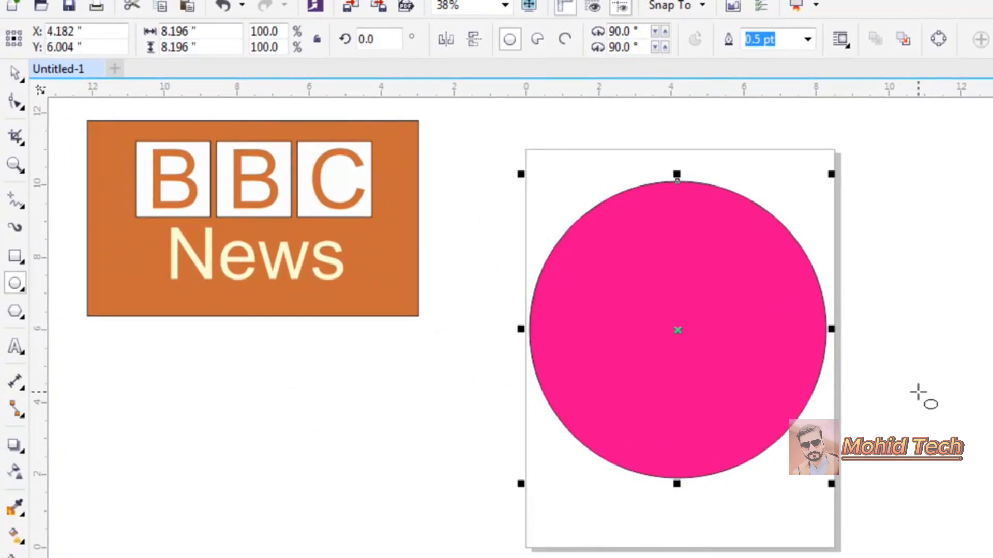
Duplicate the pink circle, make the copy white and shrink it to leave a thin pink ring.
key(ctrl+c)
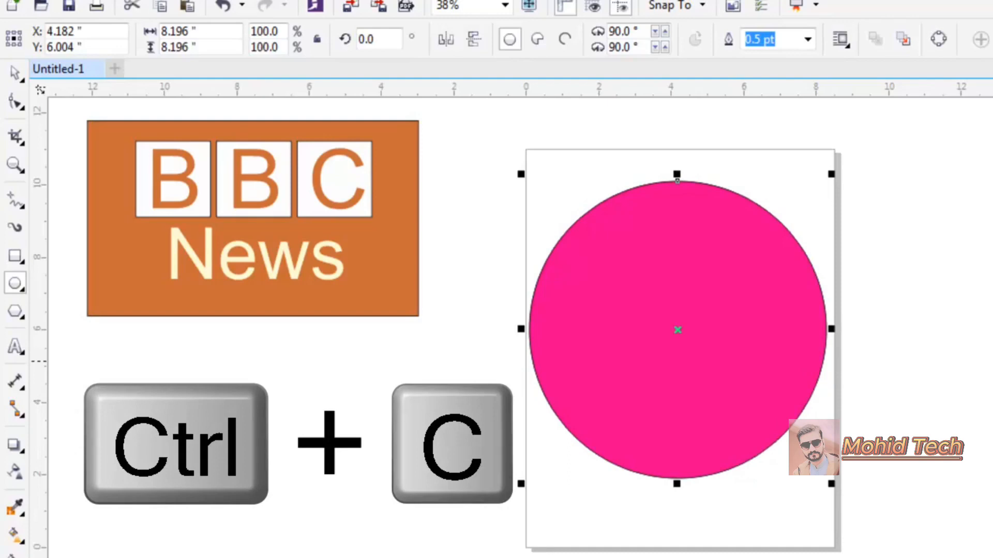
click(936, 263)
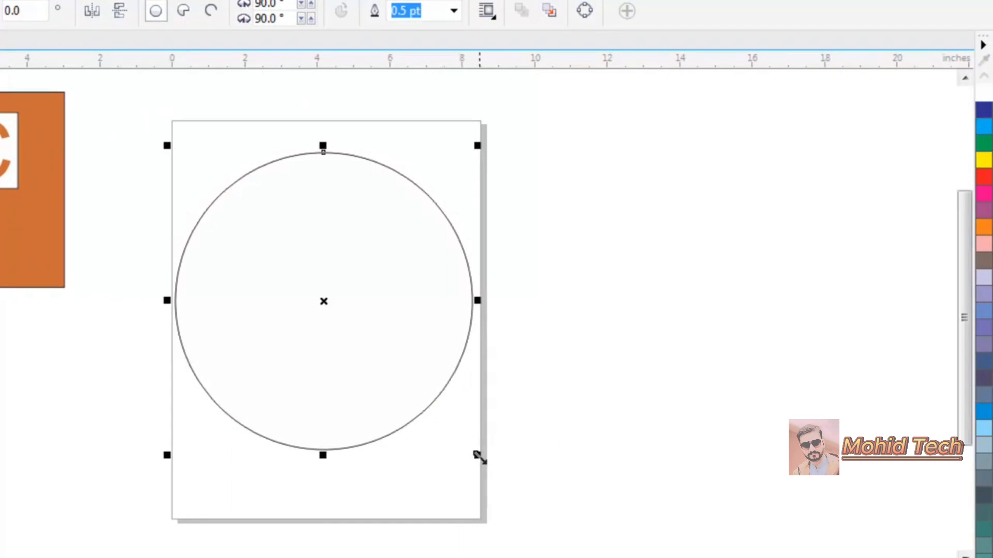
drag(478, 454, 460, 438)
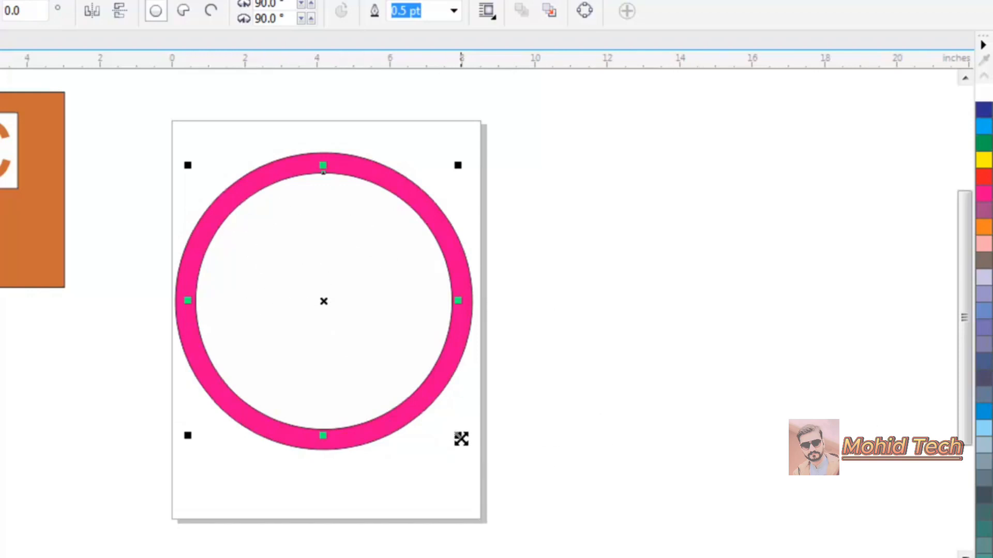
drag(461, 439, 468, 443)
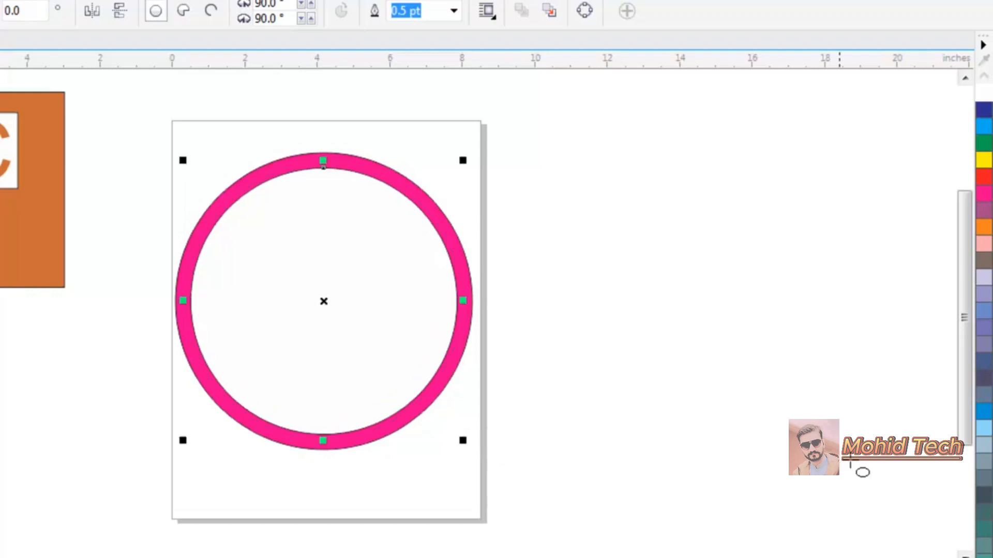
Give the inner circle no fill and a white outline.
click(983, 557)
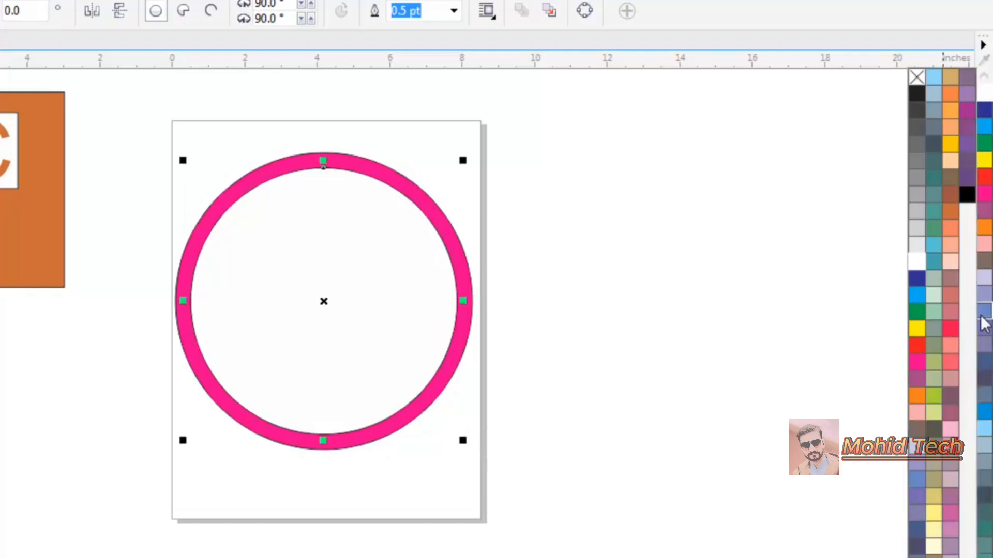
click(916, 76)
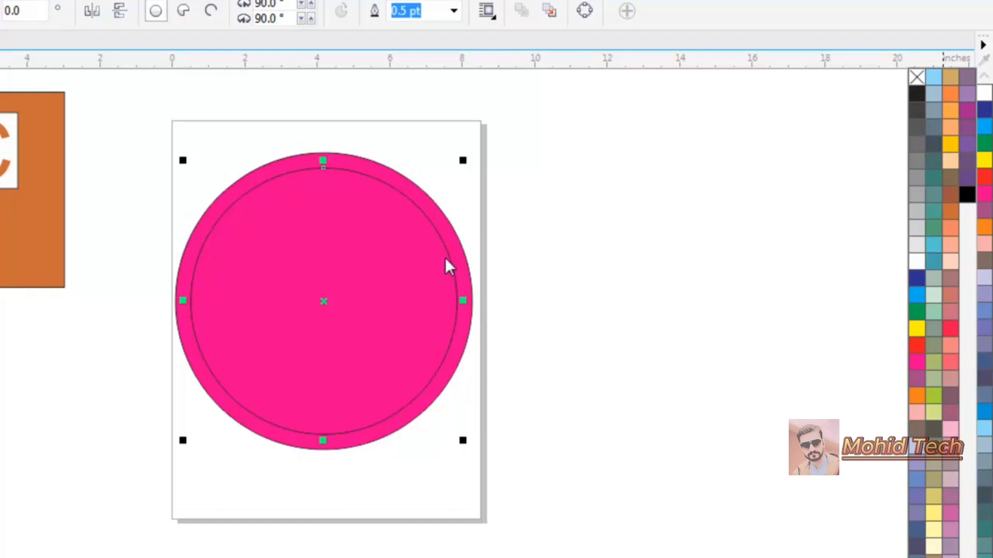
right_click(915, 261)
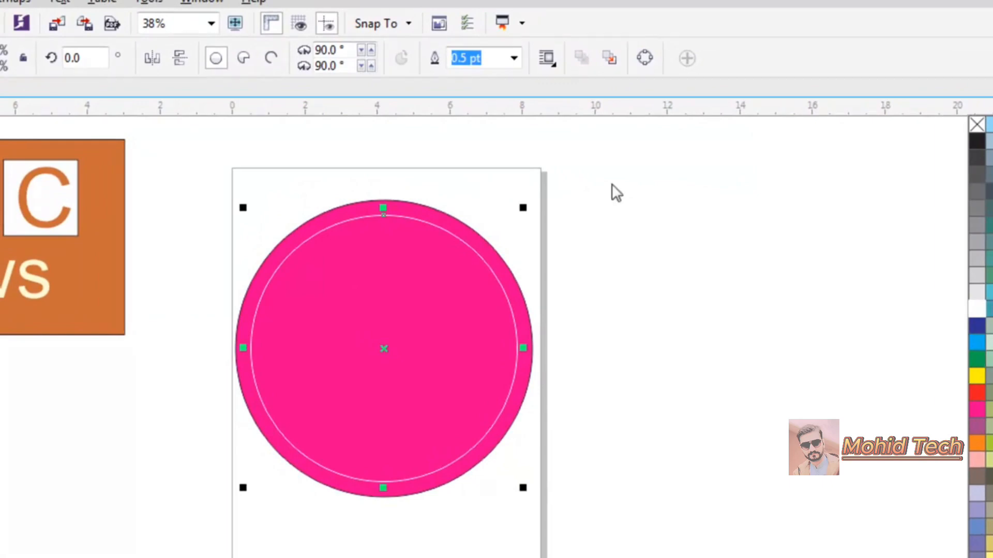
click(514, 58)
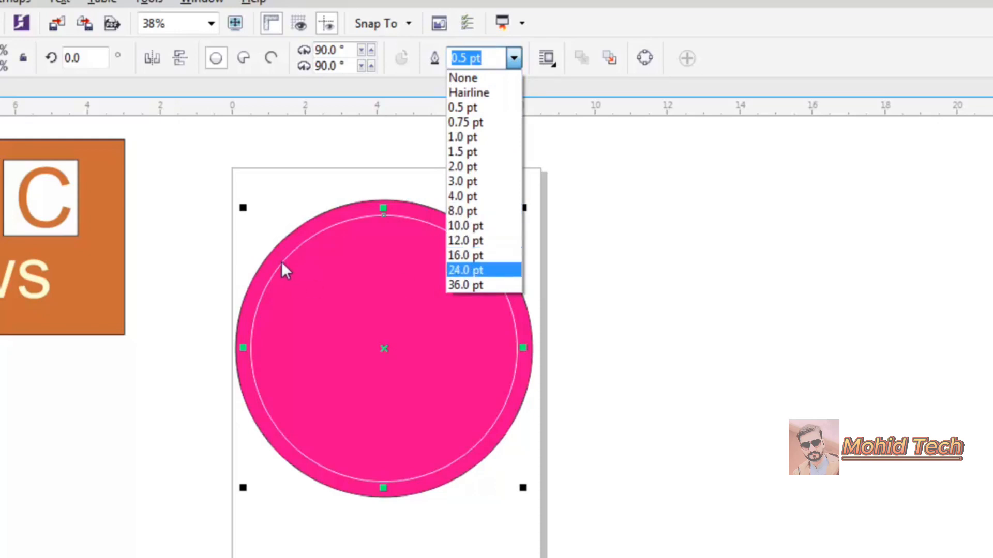
Thicken the white outline to 16 pt and make it a 270° arc opening at upper right.
click(468, 255)
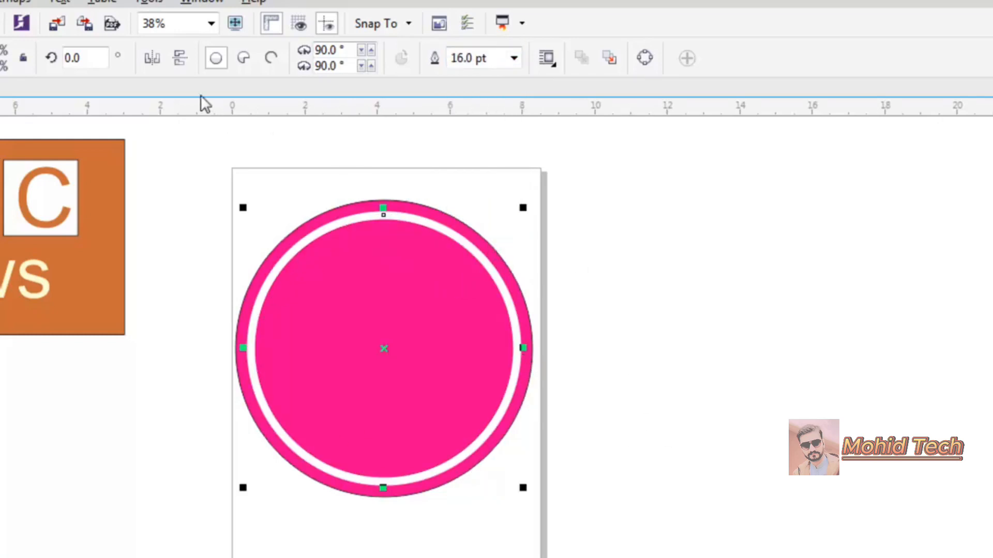
click(173, 64)
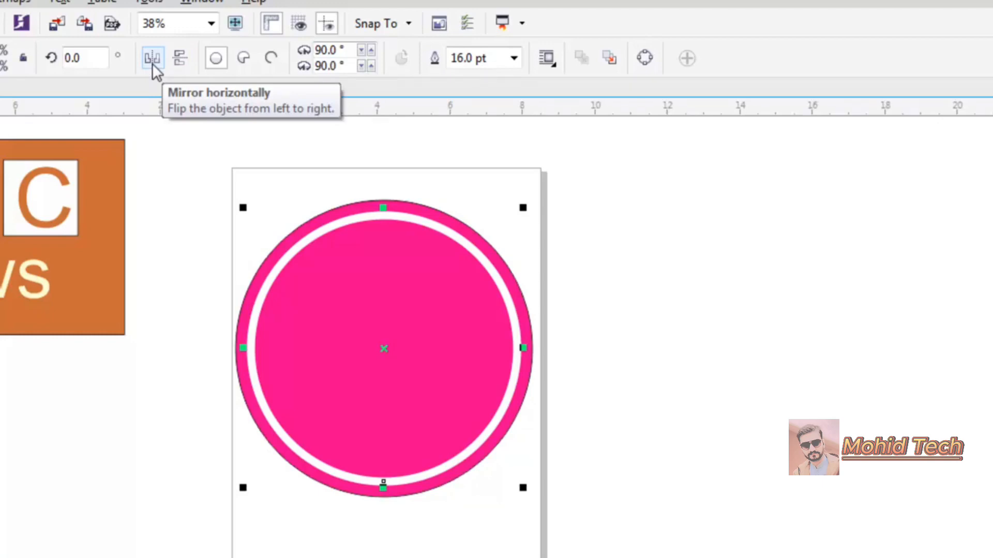
click(153, 61)
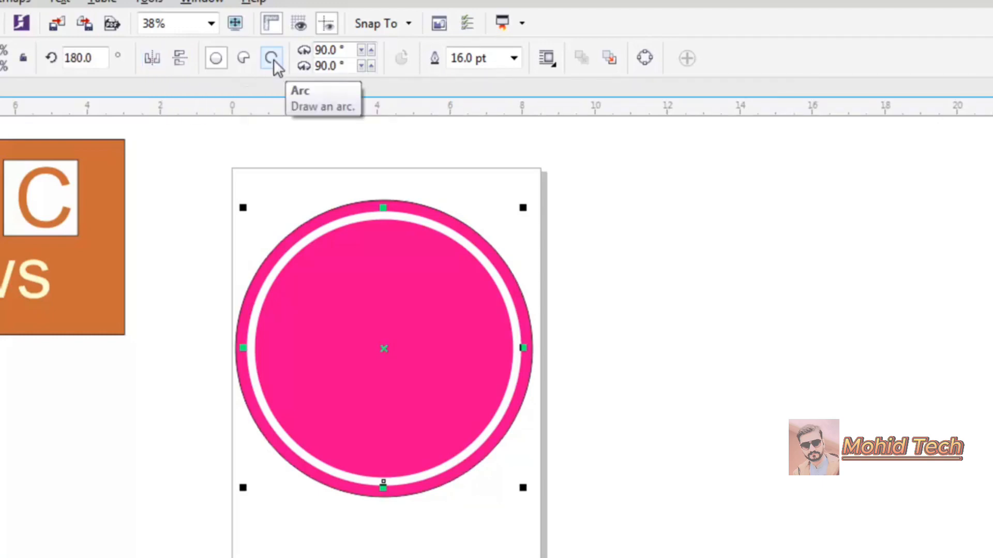
click(273, 60)
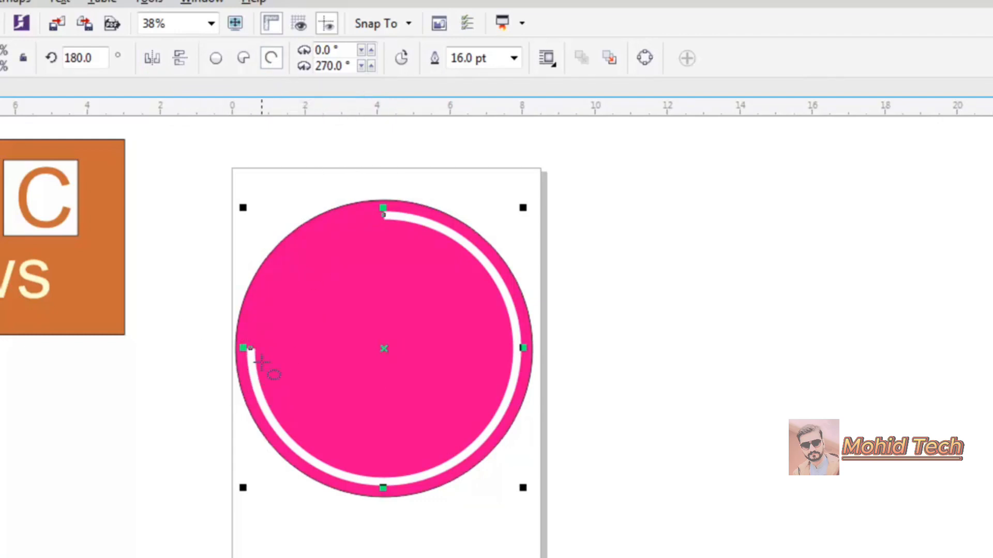
click(157, 58)
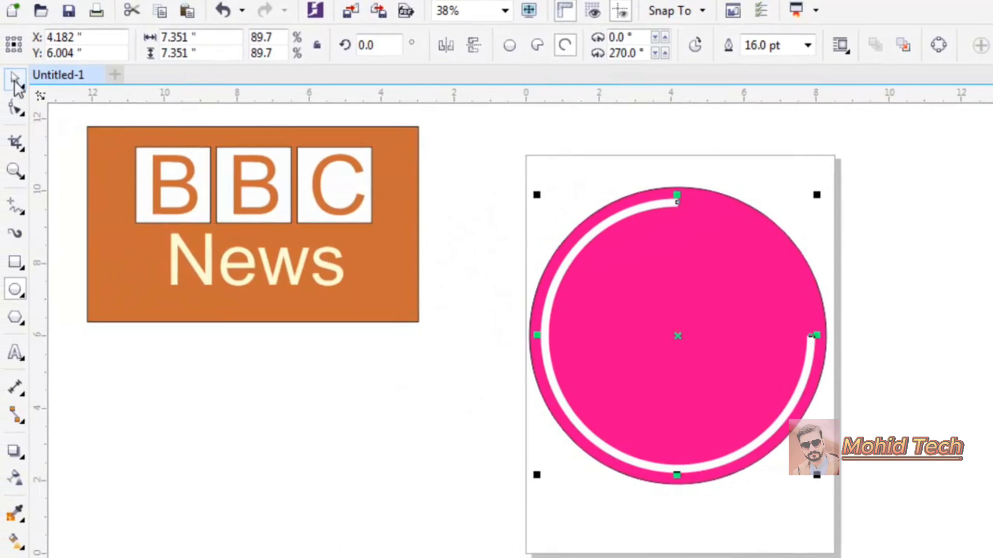
Try and undo three freehand strokes, then start a straight line right of the page.
click(15, 80)
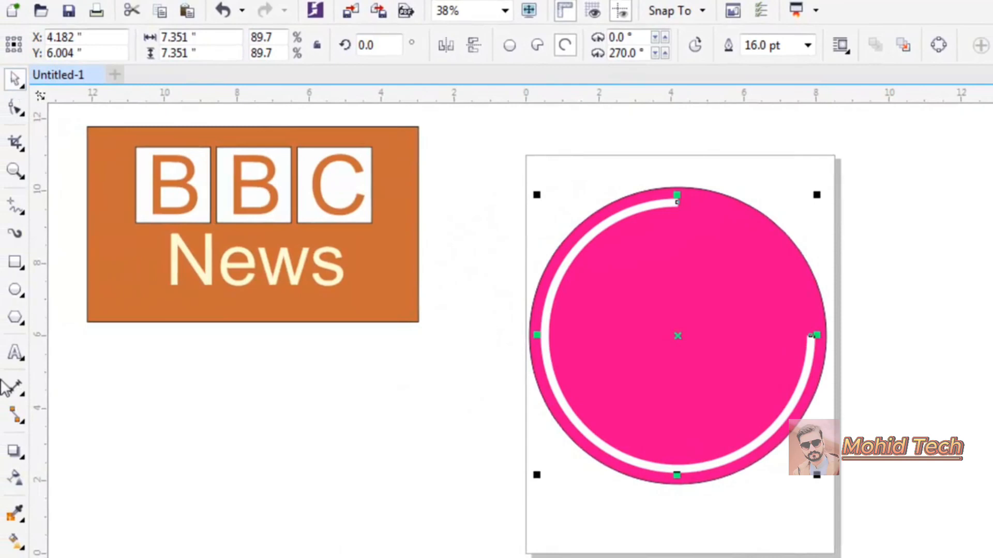
click(21, 208)
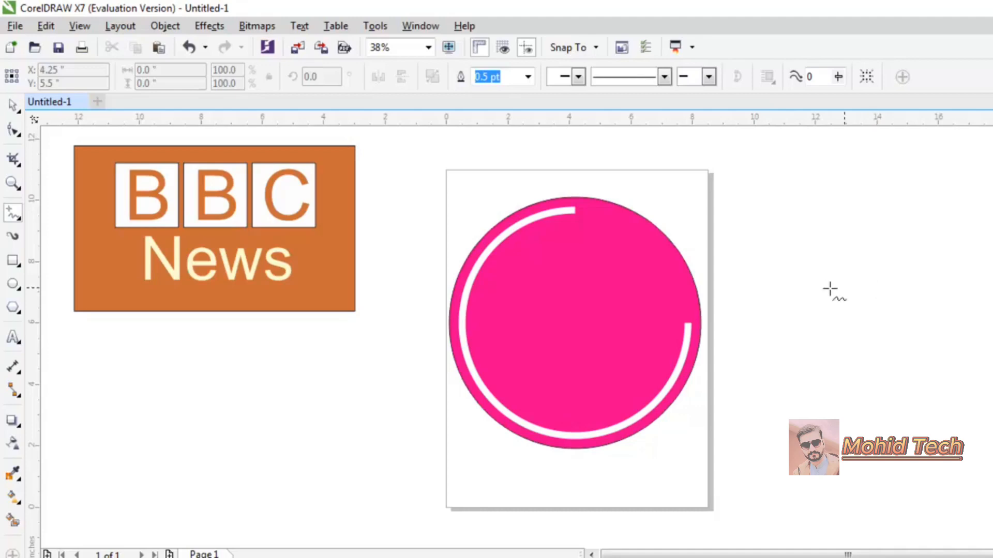
drag(798, 294, 920, 301)
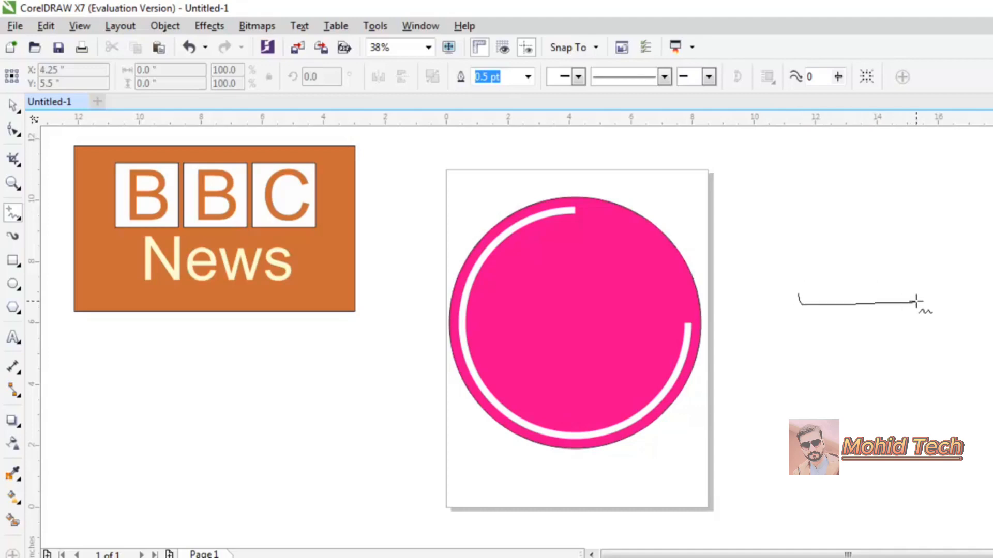
key(ctrl+z)
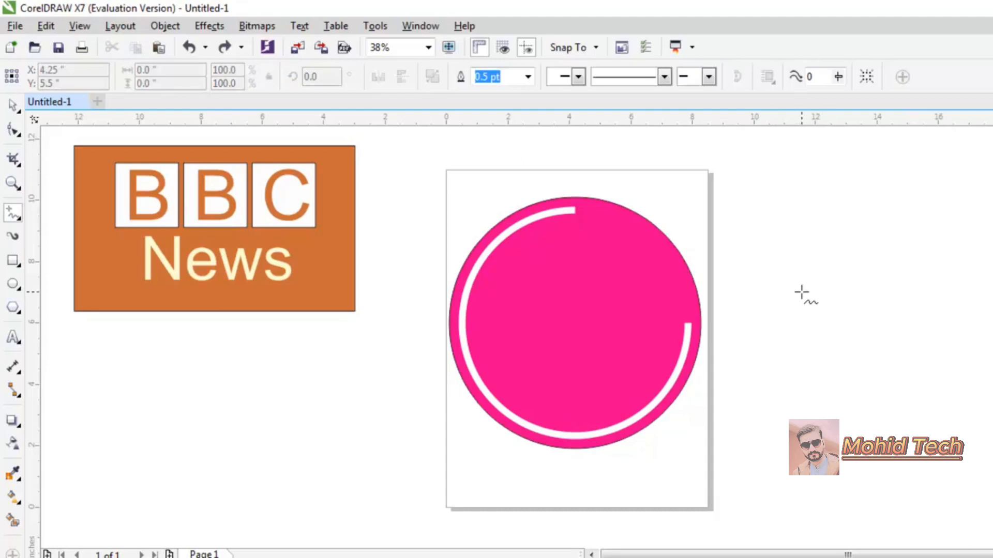
drag(800, 293, 852, 293)
key(ctrl+z)
drag(738, 257, 815, 255)
key(ctrl+z)
click(769, 272)
Finish the horizontal line as a 16 pt white stroke.
click(830, 271)
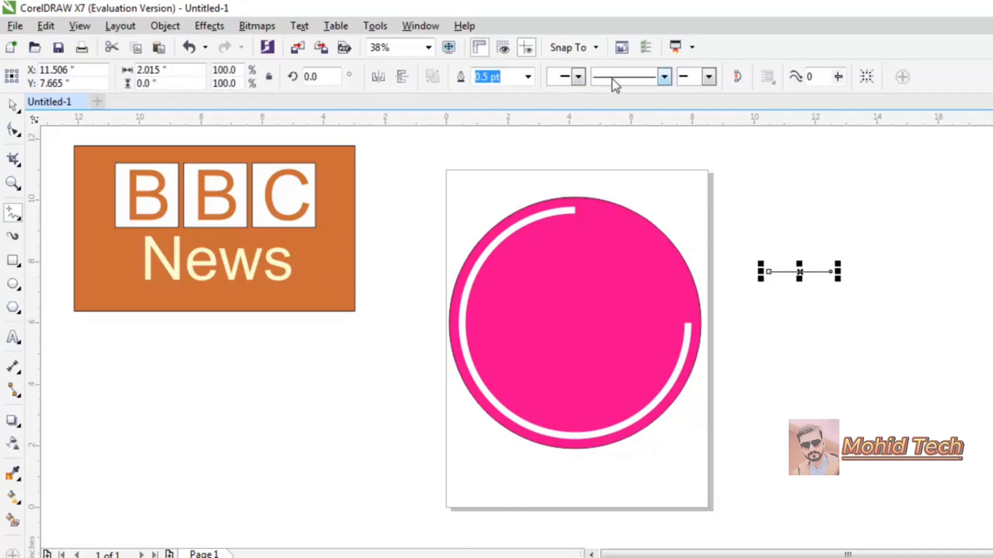
click(528, 78)
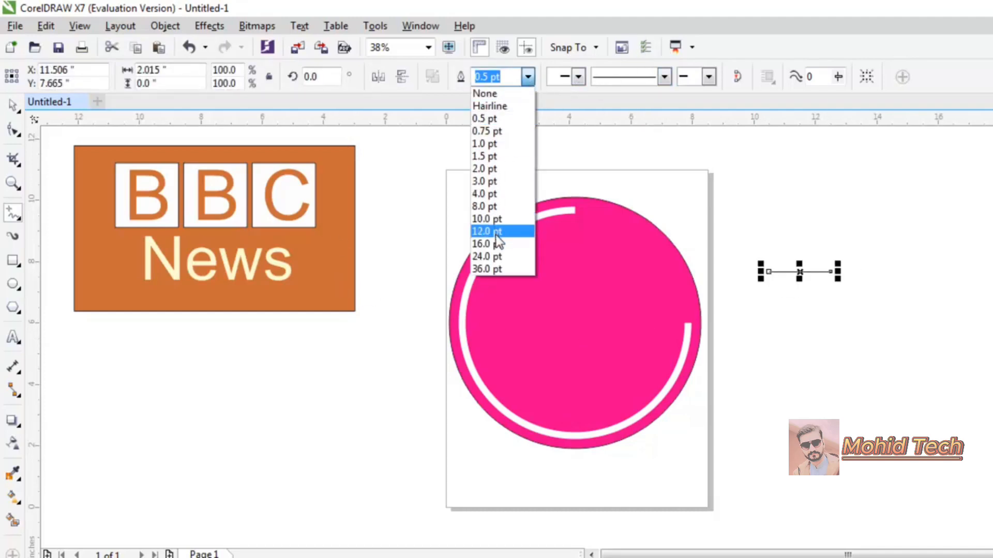
click(486, 244)
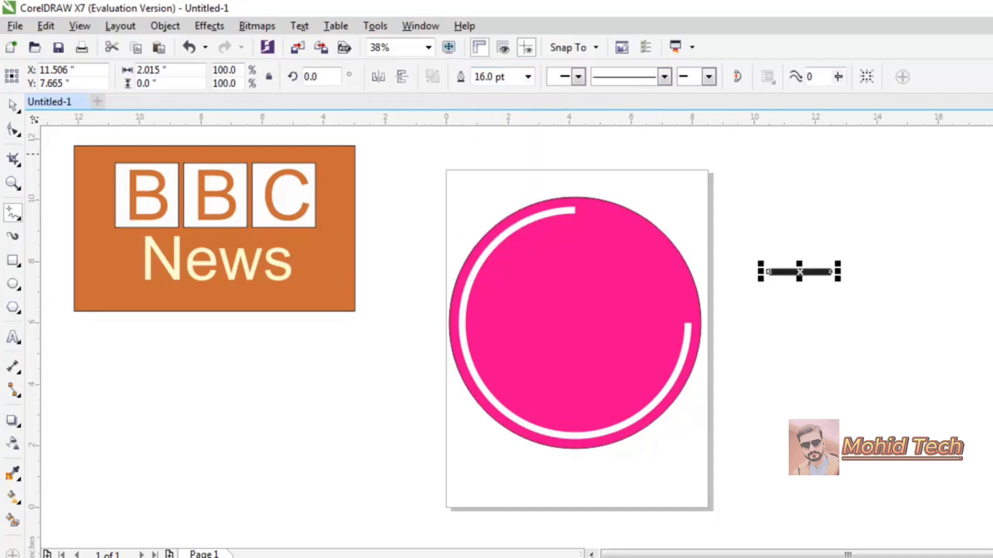
right_click(990, 207)
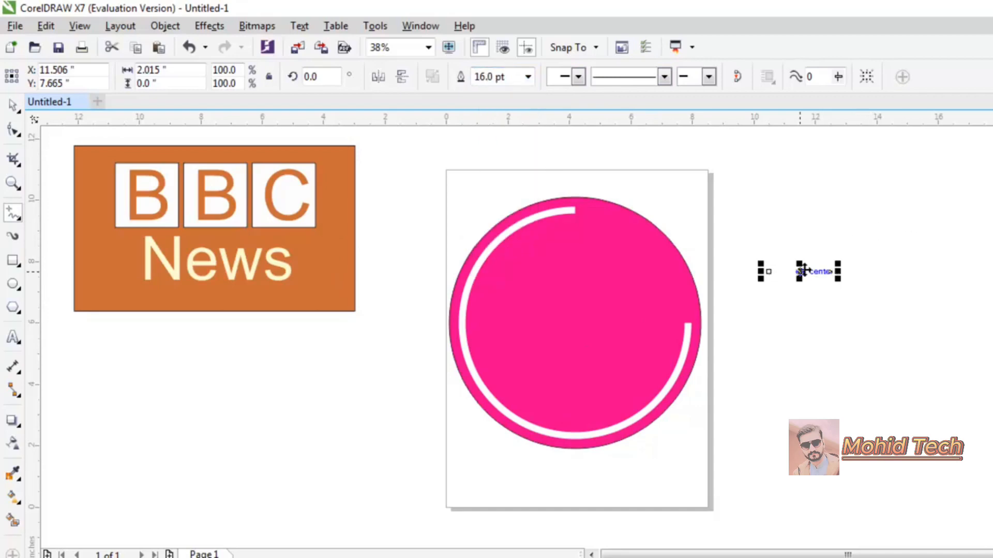
Place the white bar from the circle's centre to its right edge, undoing a stray extra line.
drag(799, 270, 659, 328)
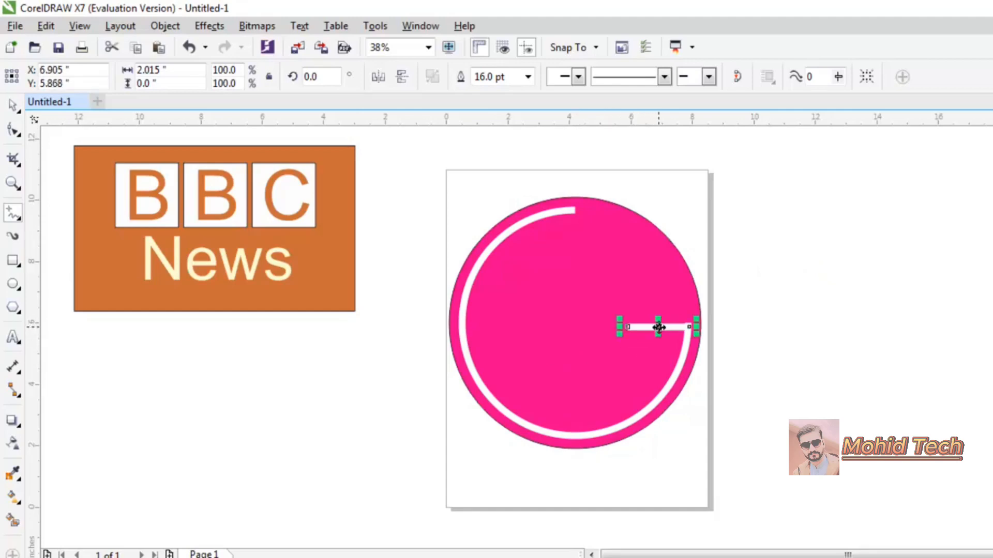
key(Up)
key(Up)
key(Up)
drag(619, 326, 574, 327)
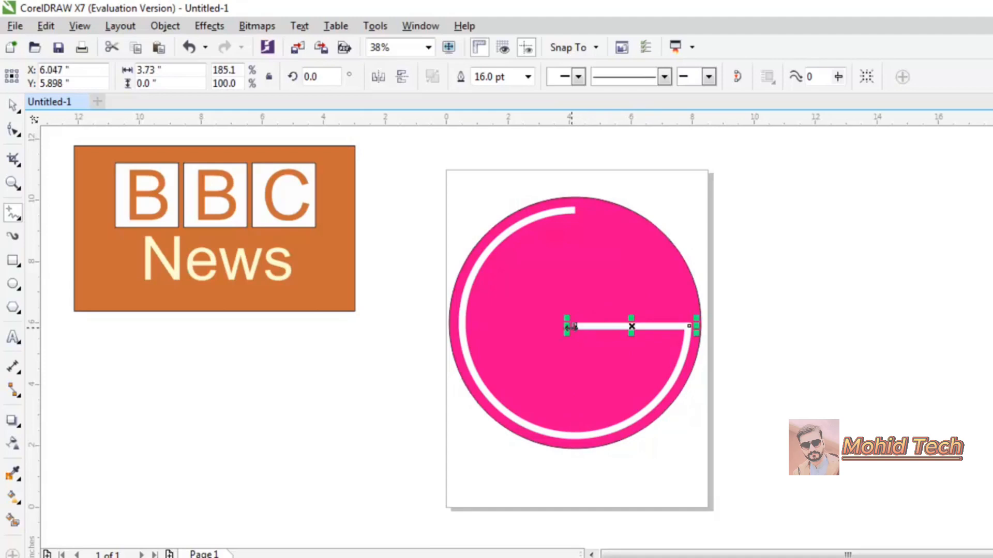
click(801, 333)
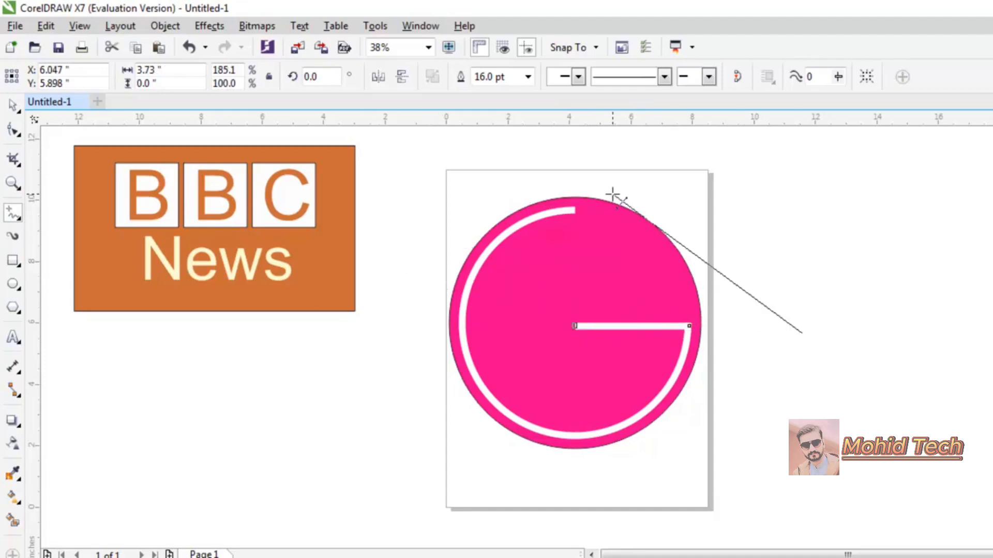
click(933, 312)
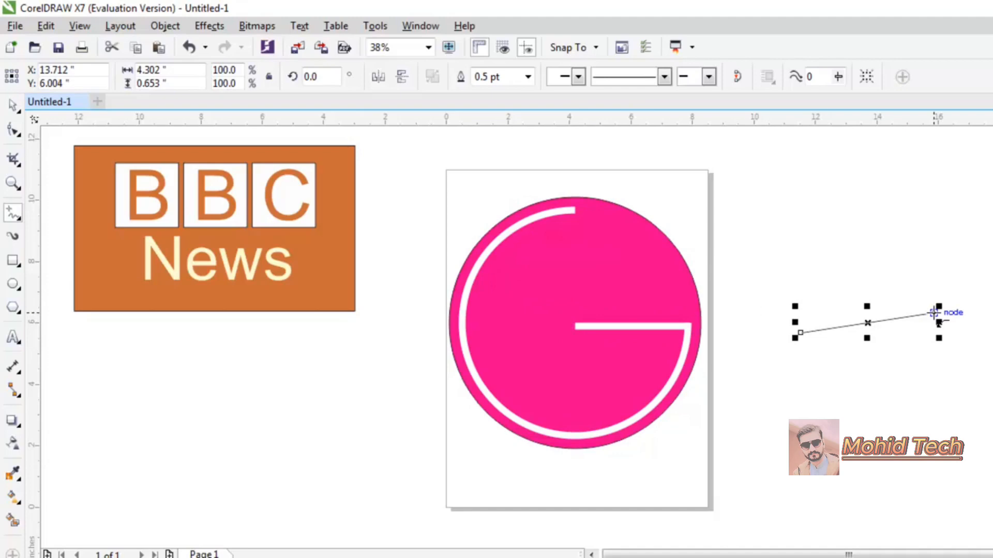
key(ctrl+z)
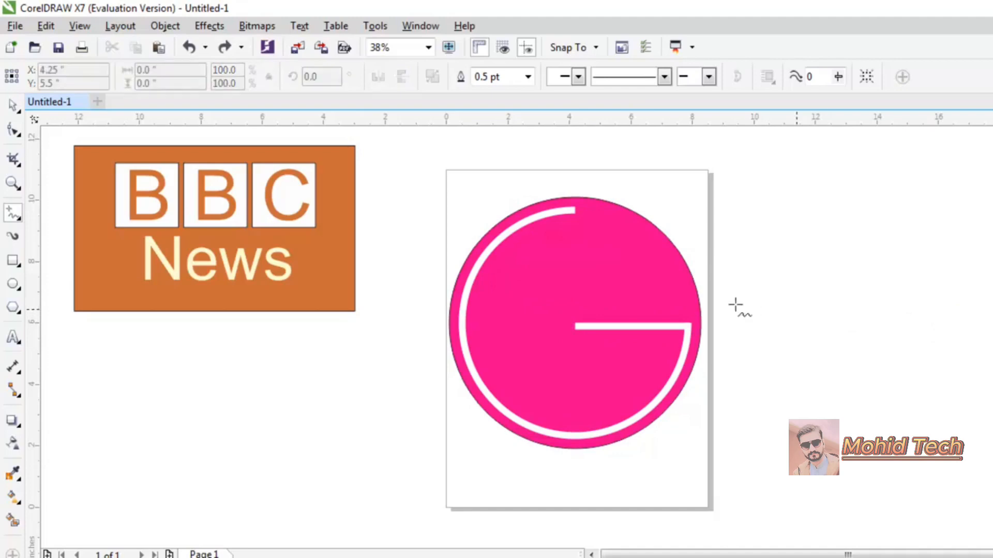
Add a text character inside the pink circle and stretch it into a tall black L.
click(21, 118)
click(13, 109)
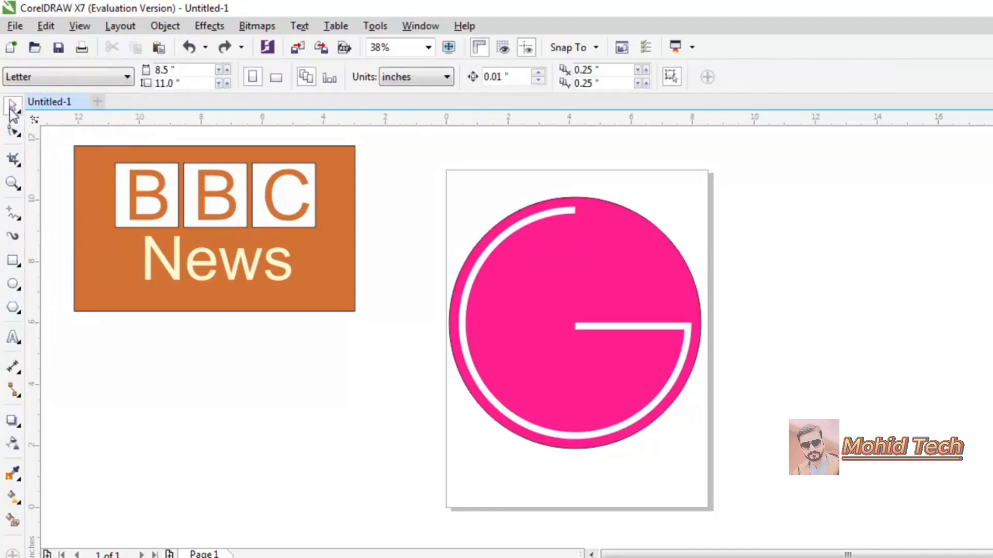
click(13, 339)
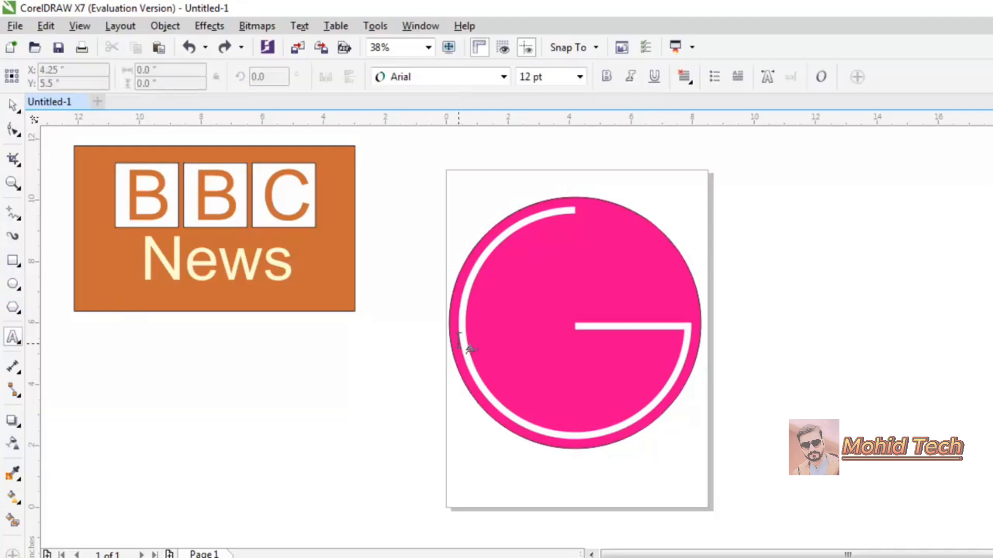
click(535, 305)
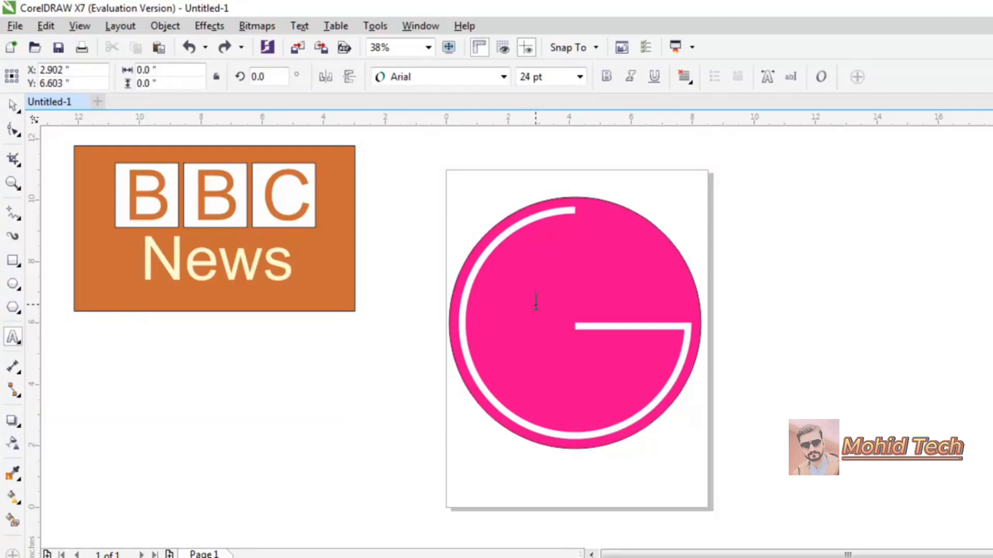
text(6)
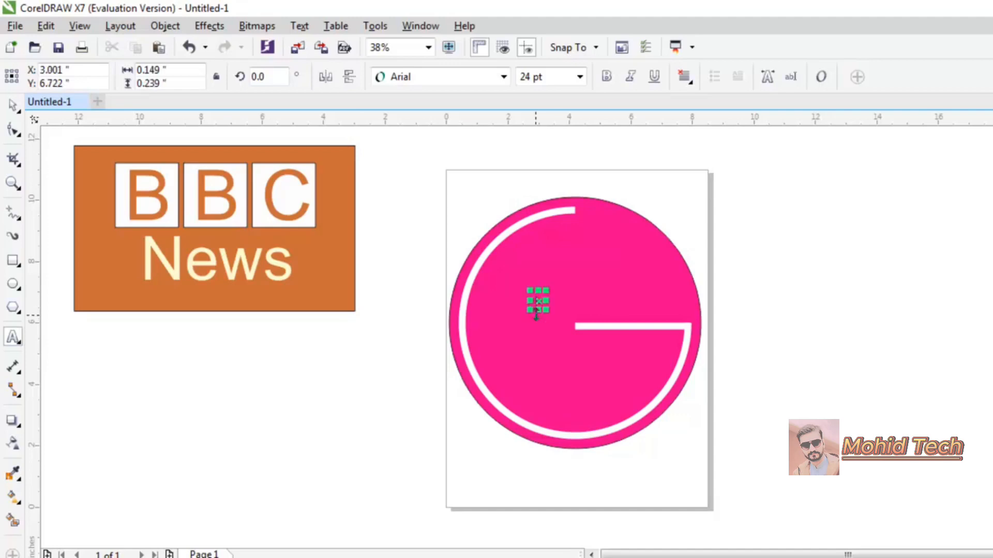
drag(547, 310, 622, 411)
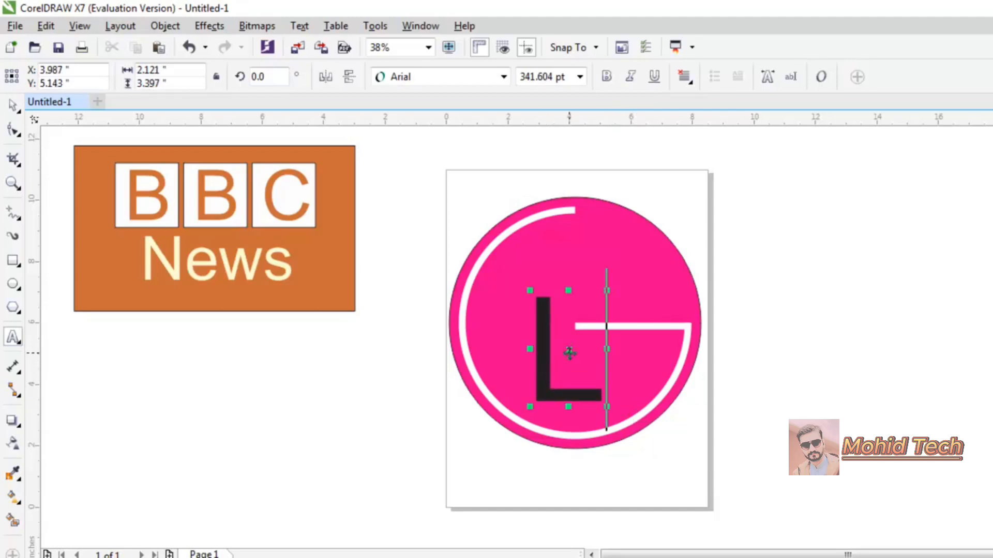
drag(569, 351, 543, 313)
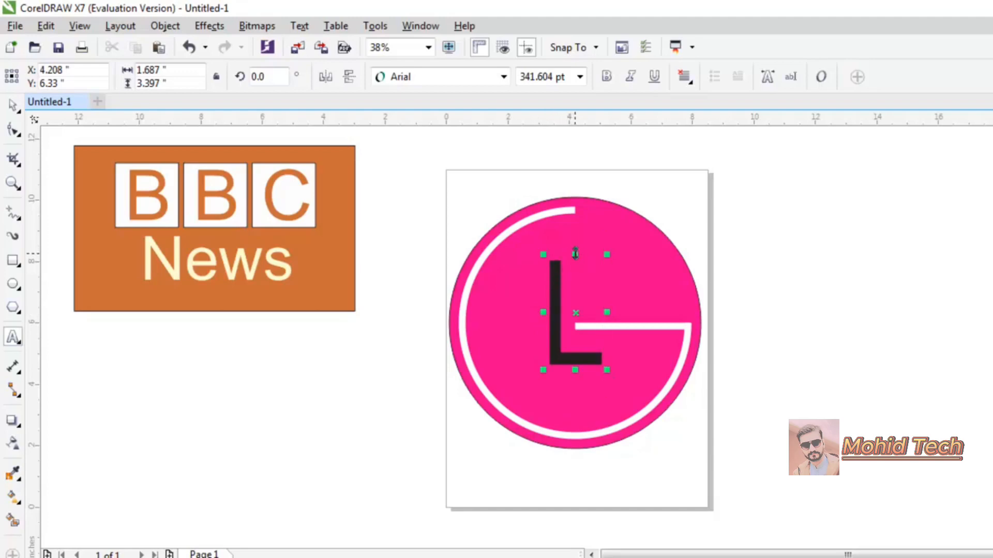
drag(575, 253, 573, 242)
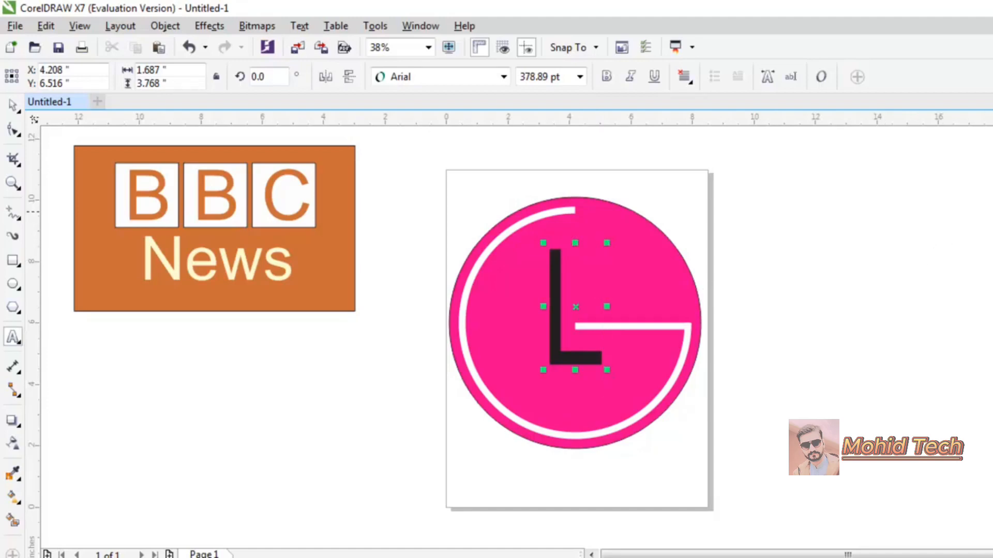
Make the L white and narrower, checking it against the LG reference in the browser.
key(Escape)
click(13, 105)
click(992, 187)
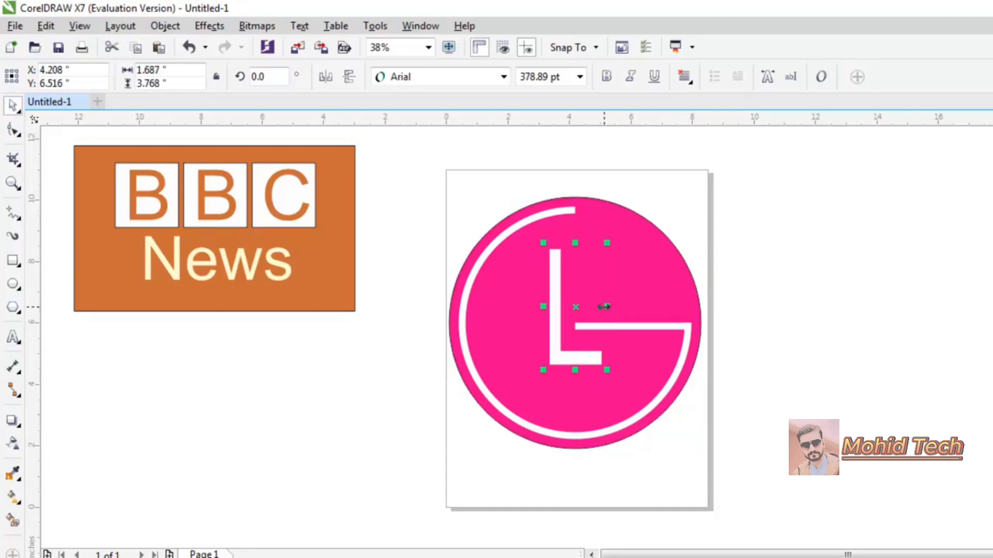
drag(604, 307, 593, 311)
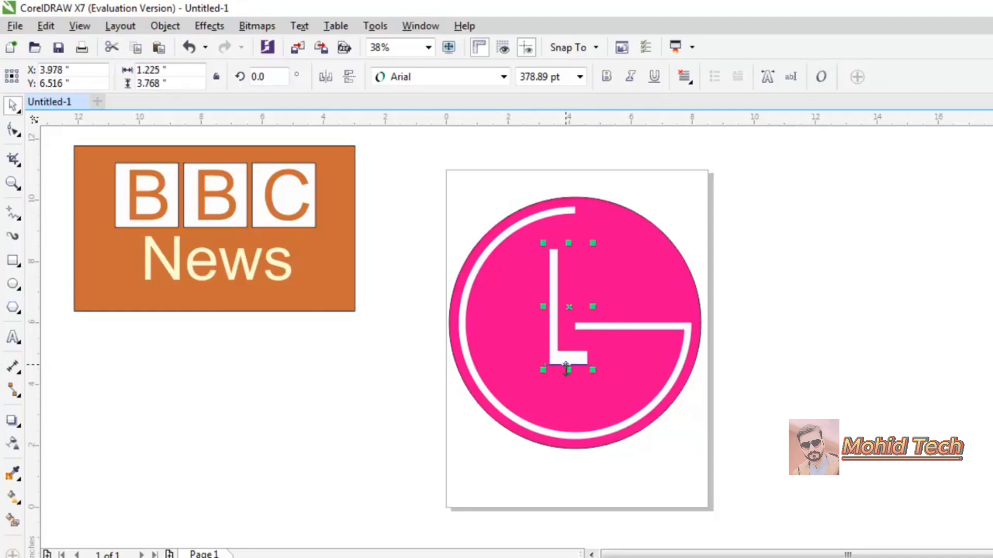
mouse_move(567, 369)
mouse_down()
mouse_move(566, 359)
mouse_move(566, 371)
mouse_up()
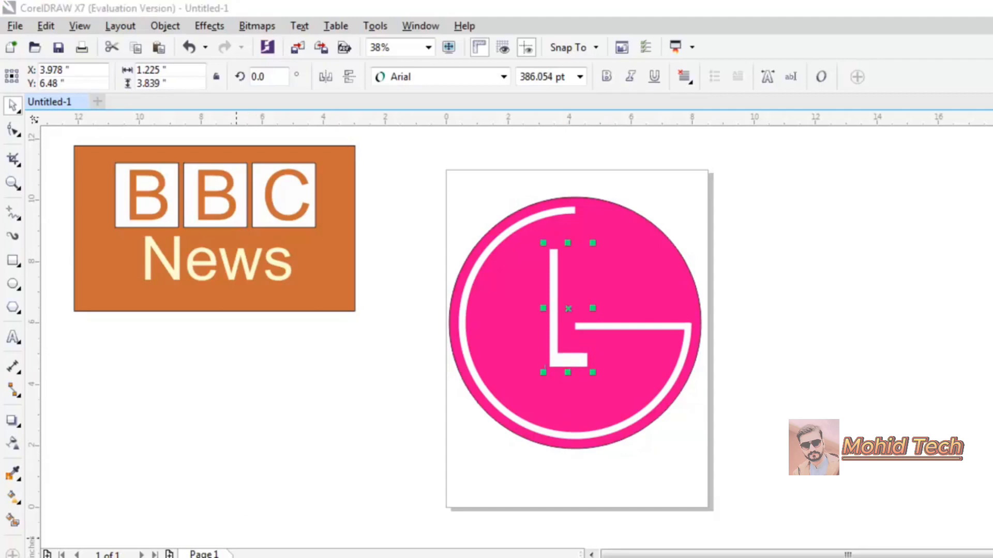
key(alt+Tab)
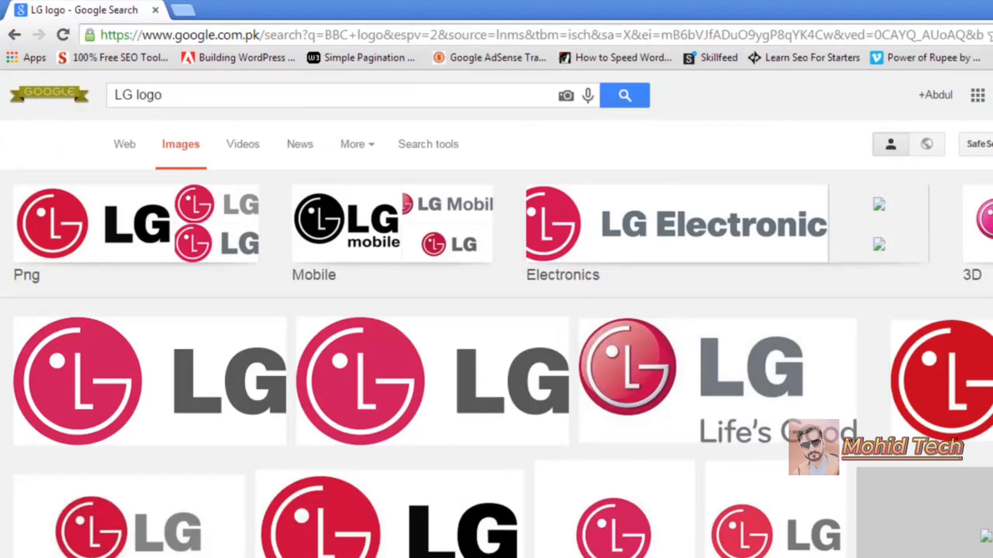
key(alt+Tab)
click(785, 213)
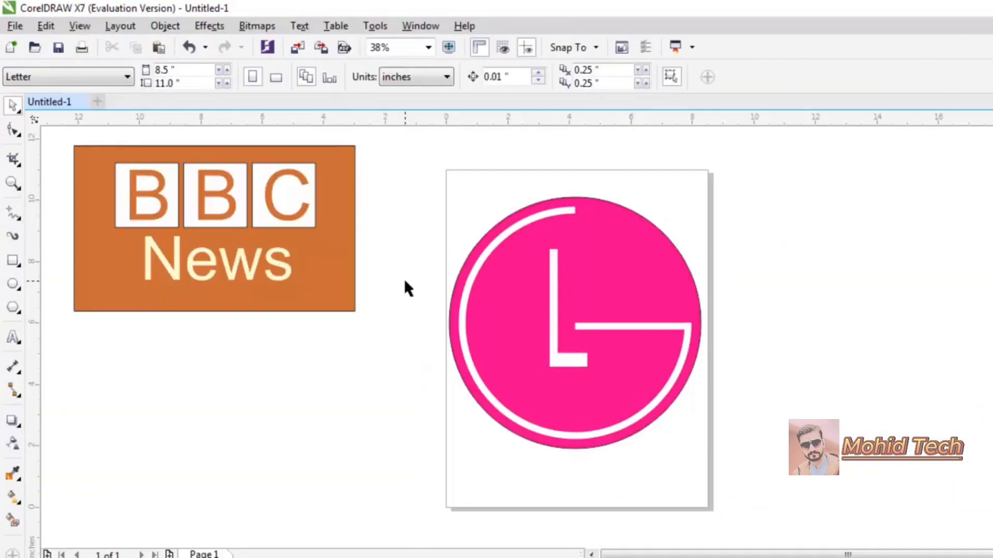
Add a small 0.653-inch white dot without outline at the circle's upper left.
click(13, 284)
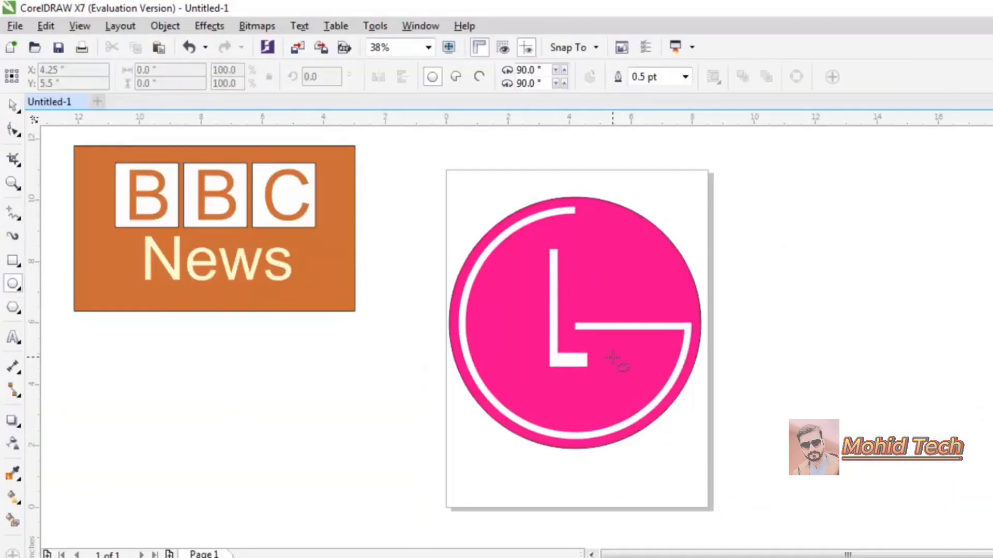
drag(765, 277, 784, 295)
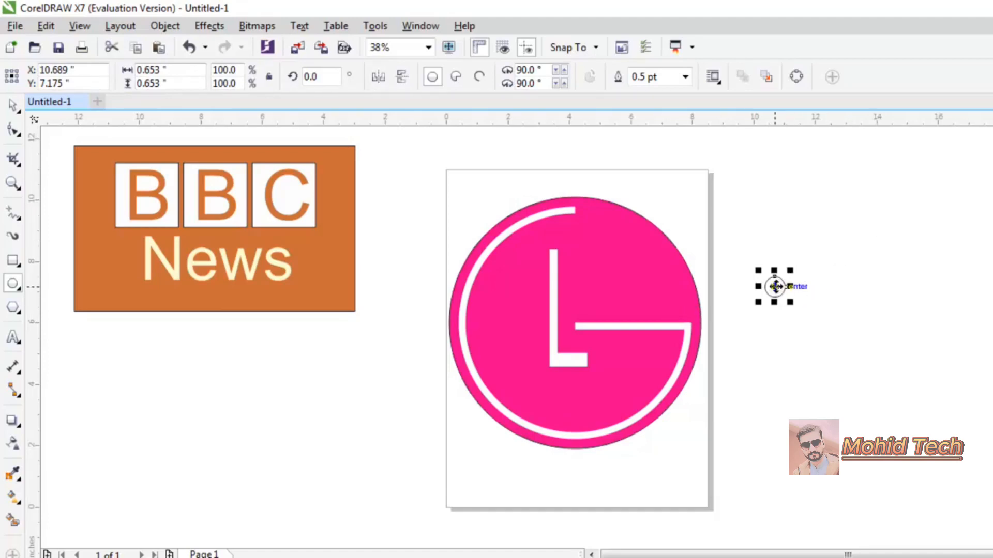
drag(774, 286, 516, 274)
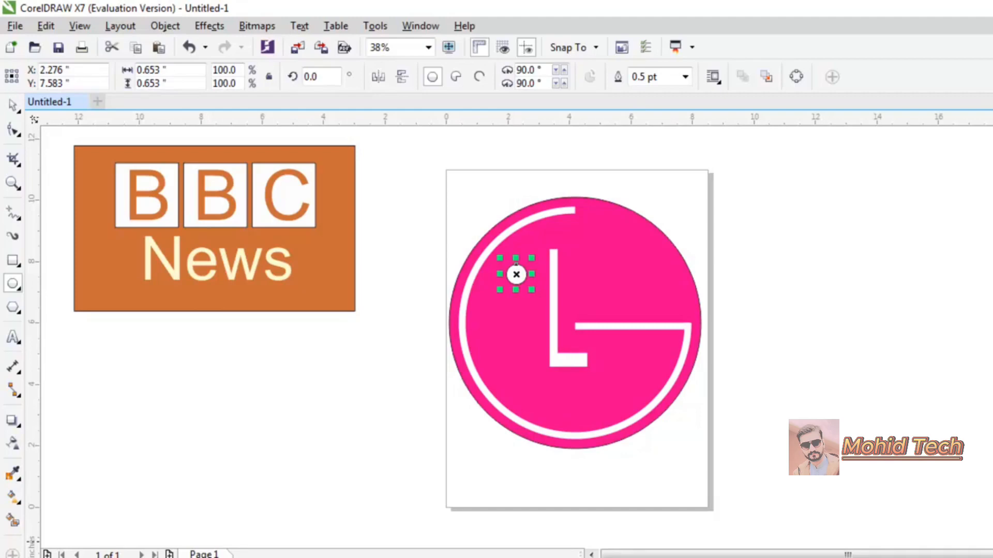
right_click(57, 557)
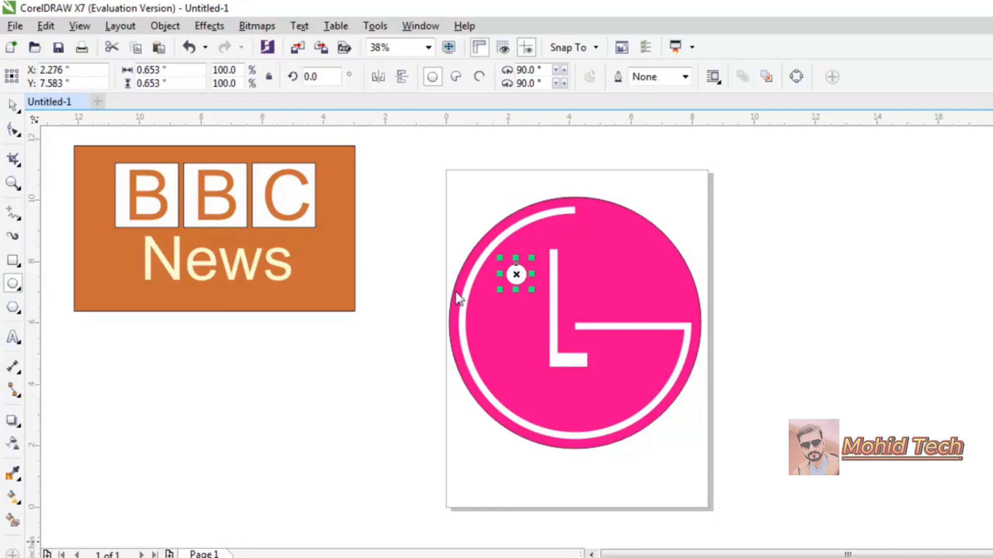
click(13, 106)
click(421, 226)
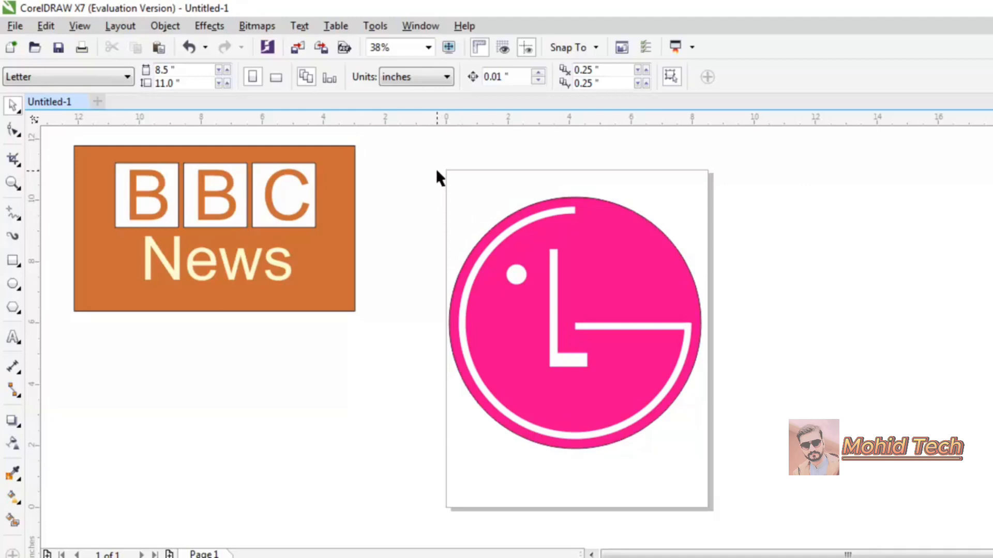
Group the LG logo parts, move them right of the page, and scale to about 4.8 inches wide.
drag(436, 169, 730, 477)
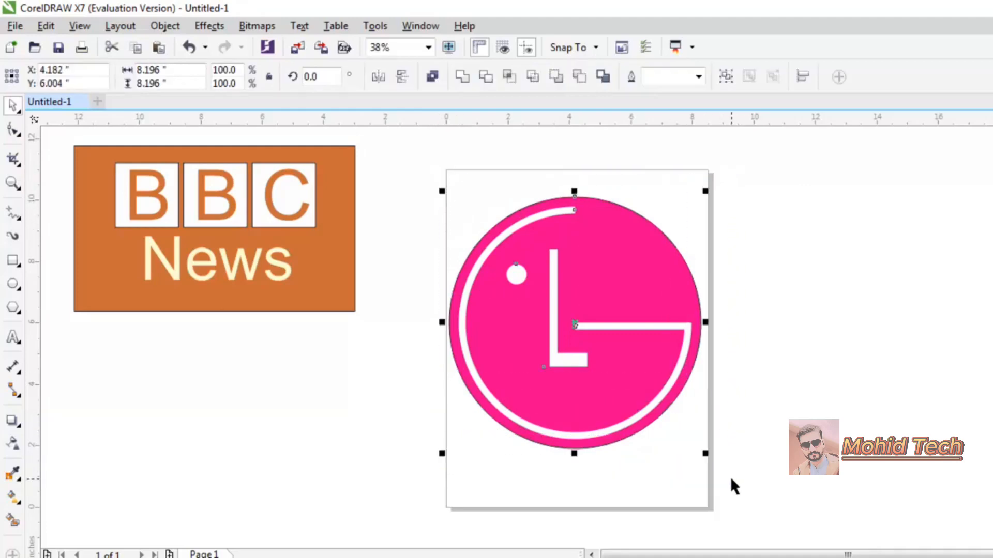
click(725, 77)
drag(574, 323, 903, 270)
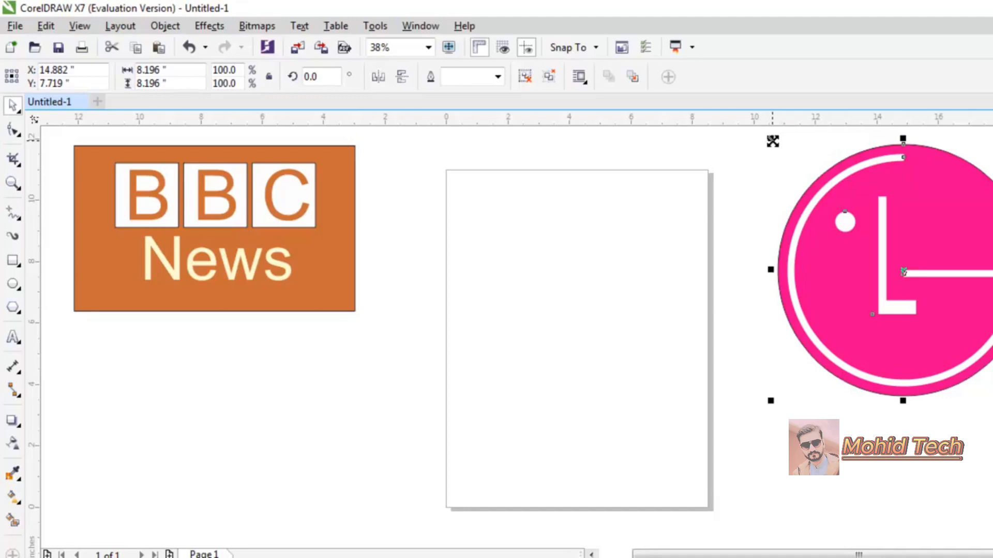
drag(730, 136, 778, 181)
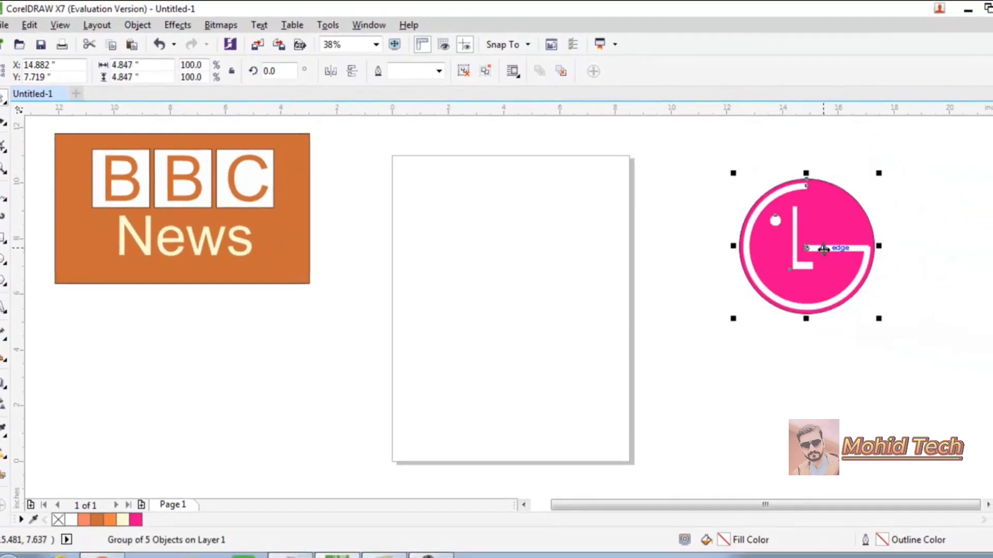
drag(805, 250, 905, 202)
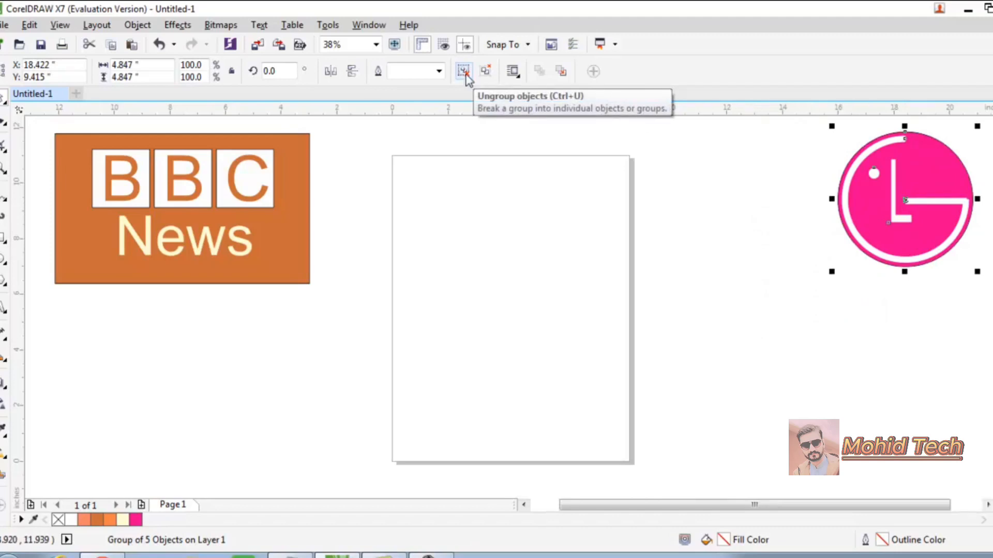
Ungroup the logo and nudge the white horizontal bar slightly down to line up.
click(464, 72)
click(891, 411)
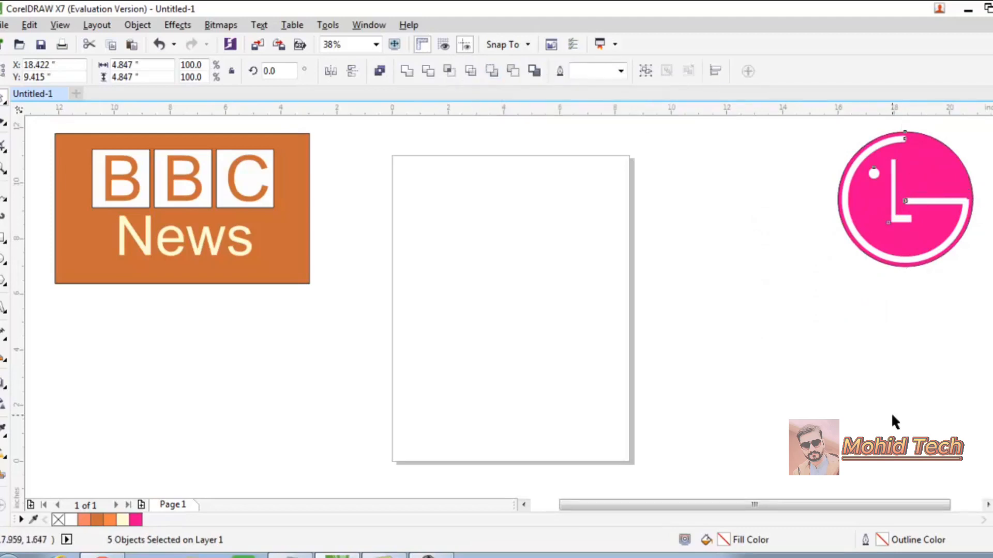
click(957, 201)
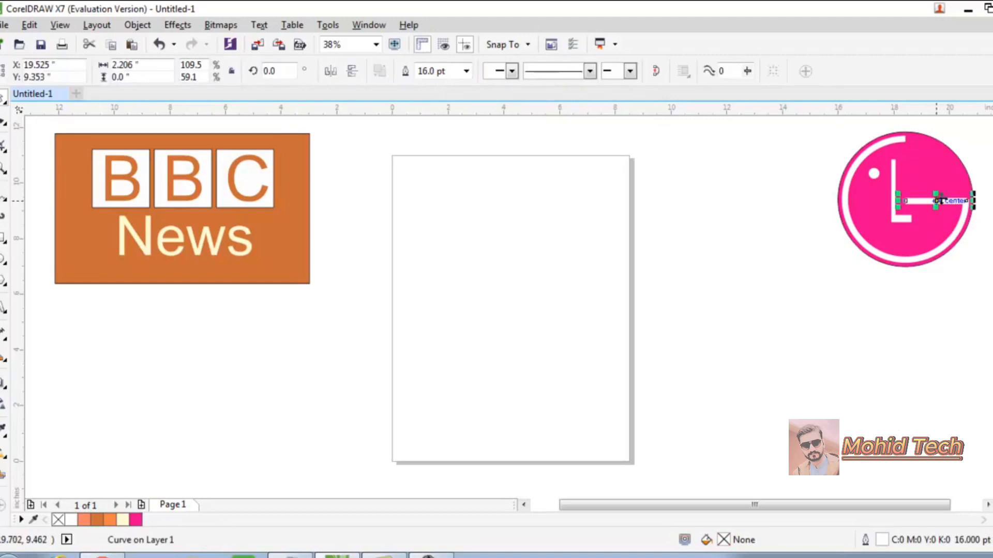
drag(938, 201, 938, 202)
click(846, 268)
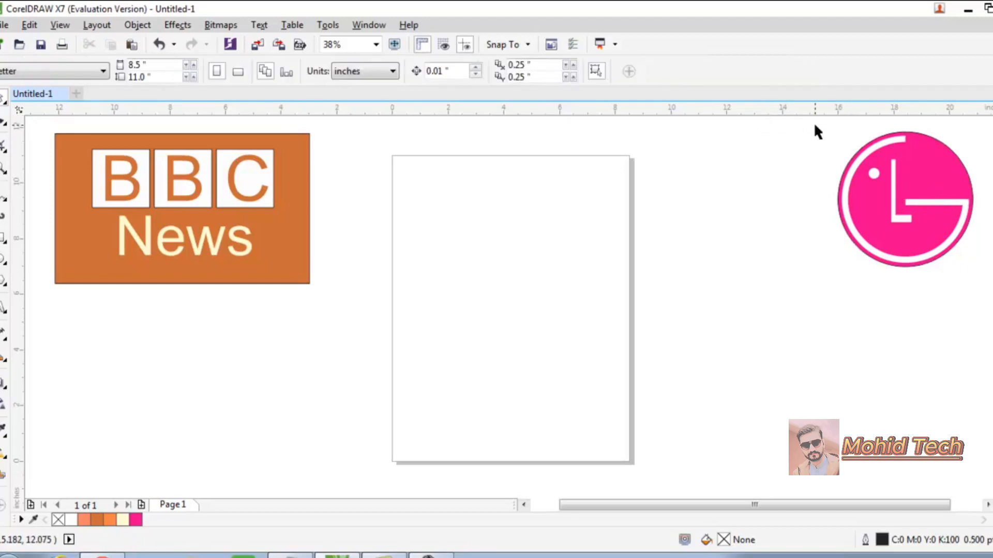
Regroup all five LG logo parts into a single group with Ctrl+G.
drag(814, 121, 975, 282)
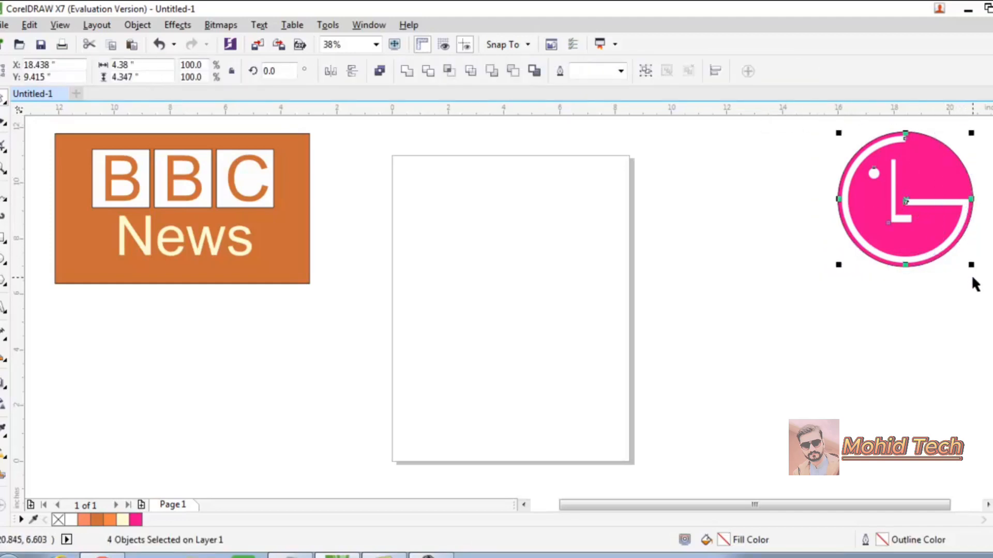
click(975, 290)
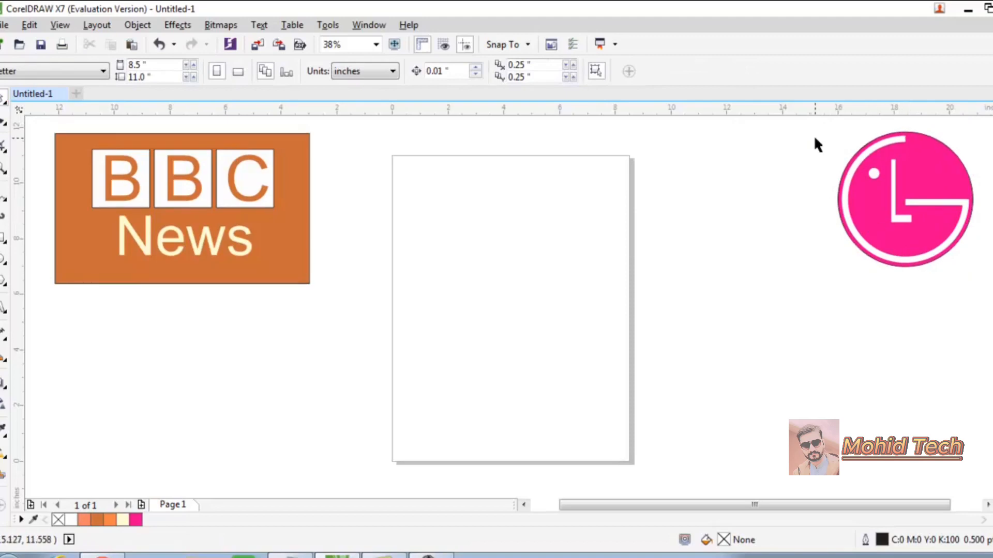
drag(826, 133, 978, 274)
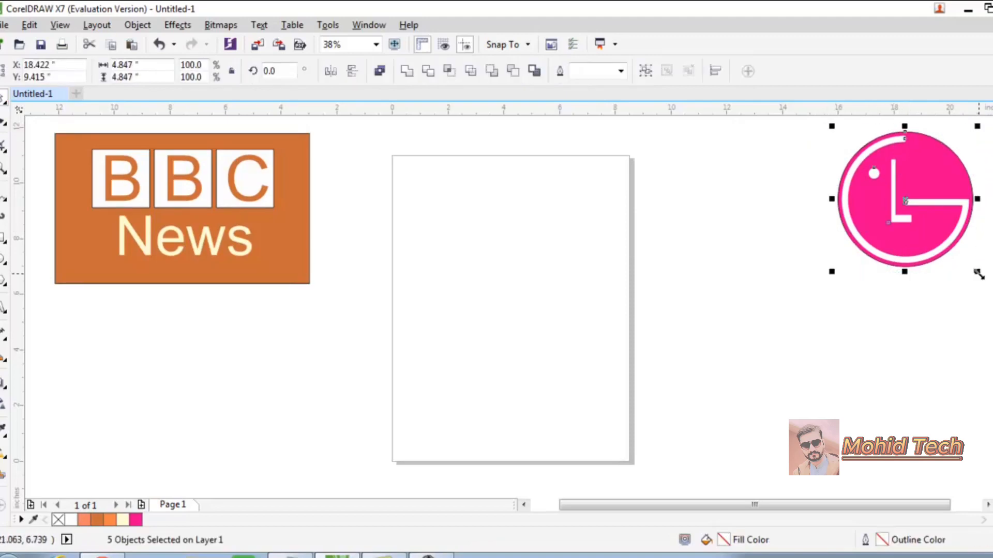
key(ctrl+g)
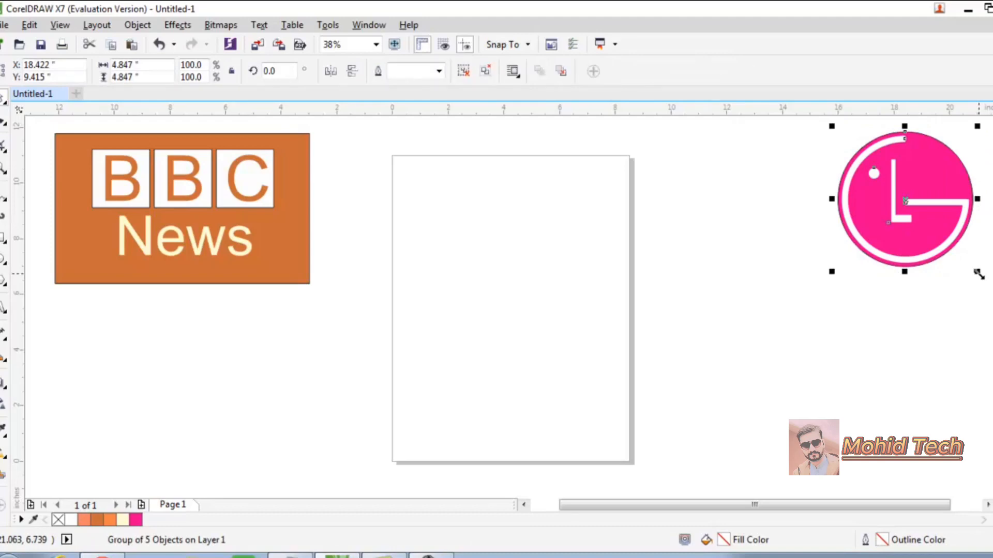
click(698, 296)
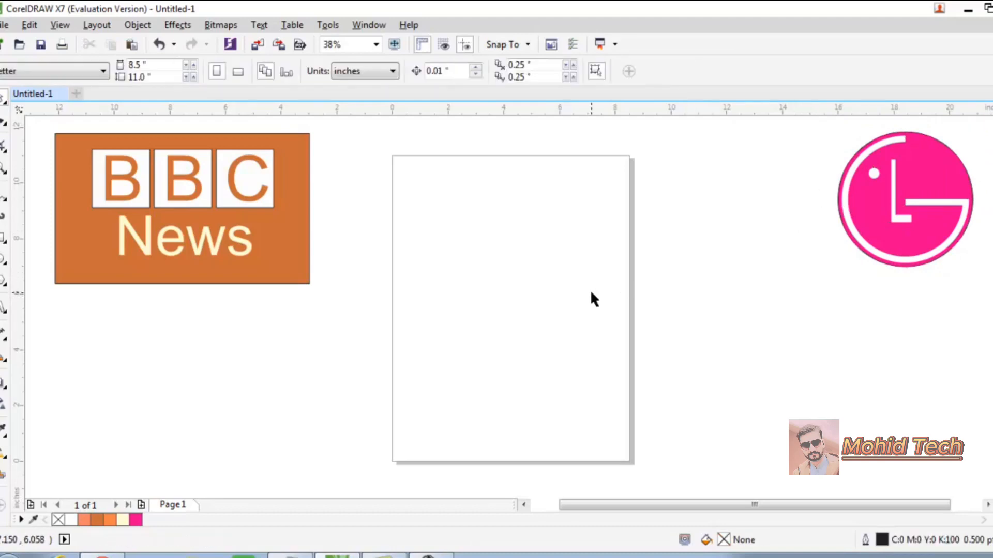